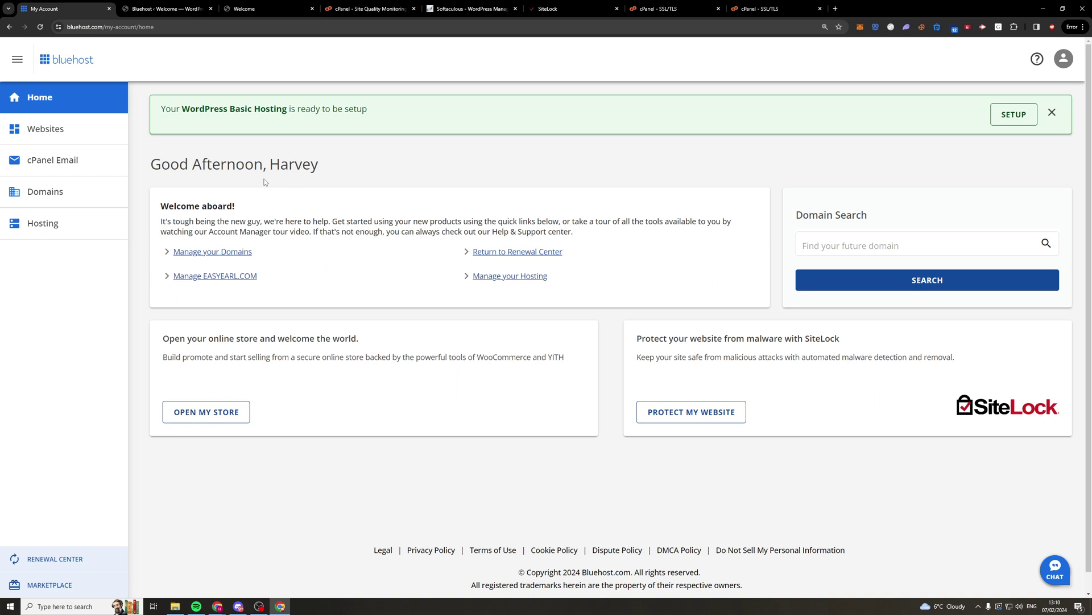
Go to the hosting plan and open CPANEL EMAIL from Quick Links, reaching Email Accounts (0 of 5 used)
scroll(415, 153, down, 1)
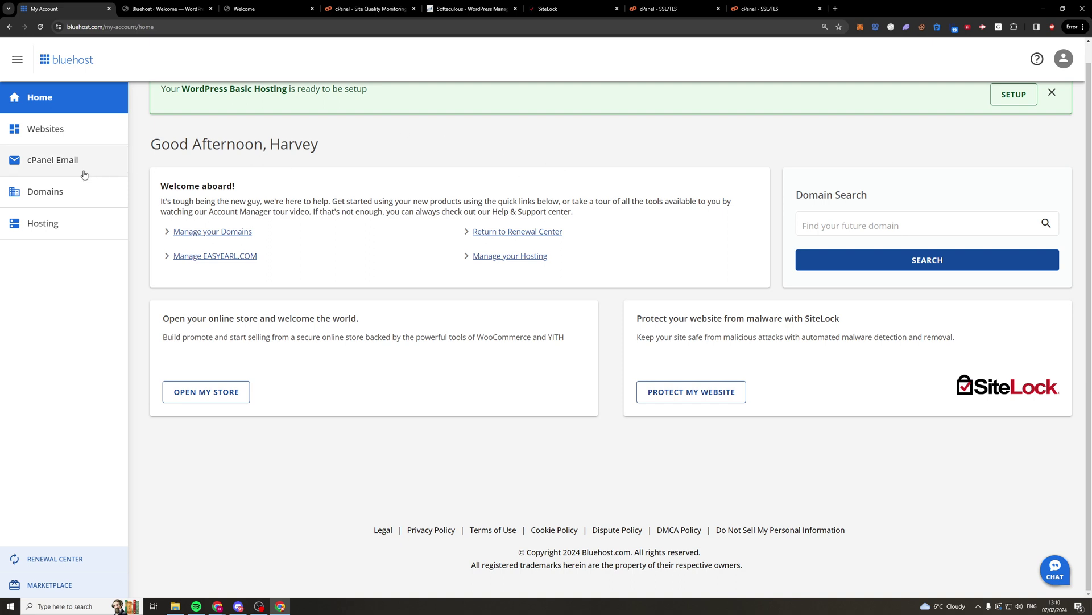
click(60, 227)
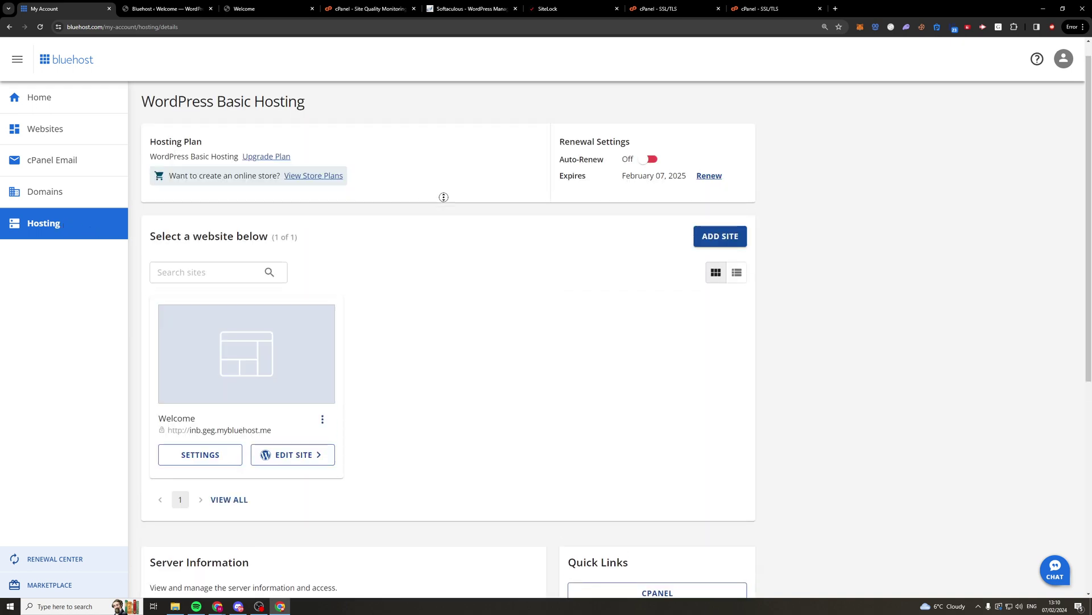
scroll(444, 198, down, 1)
scroll(444, 249, down, 5)
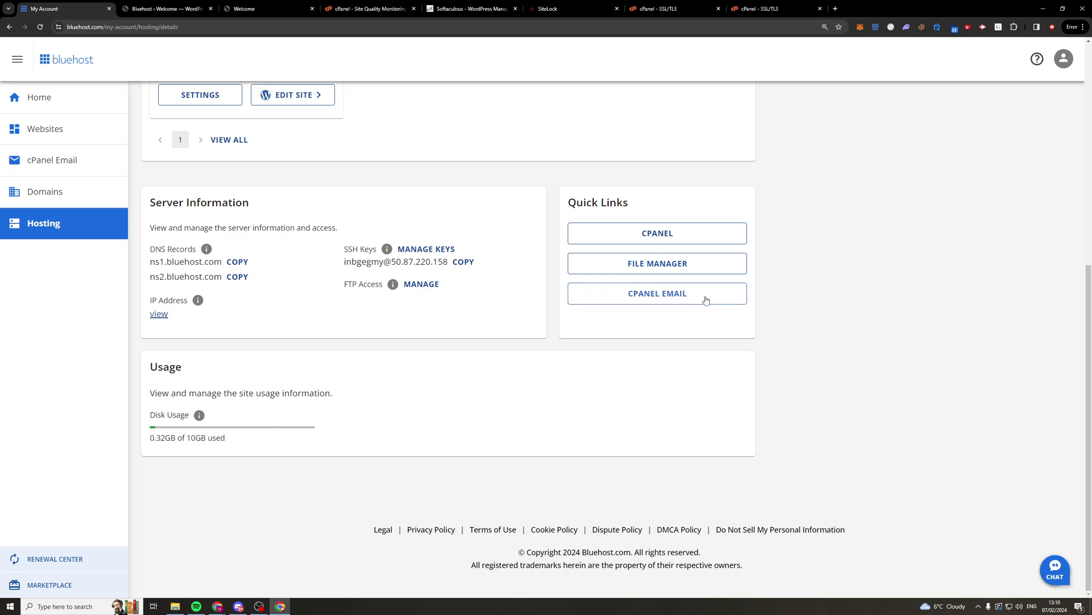
click(638, 301)
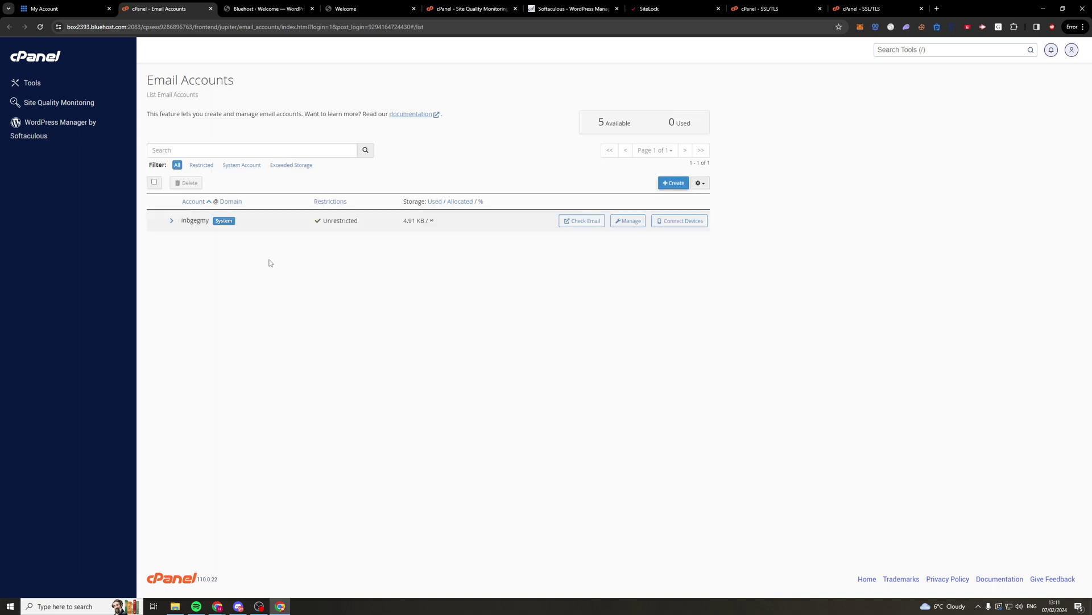
Start a new email account on the inb.geg.mybluehost.me domain with + Create
click(677, 183)
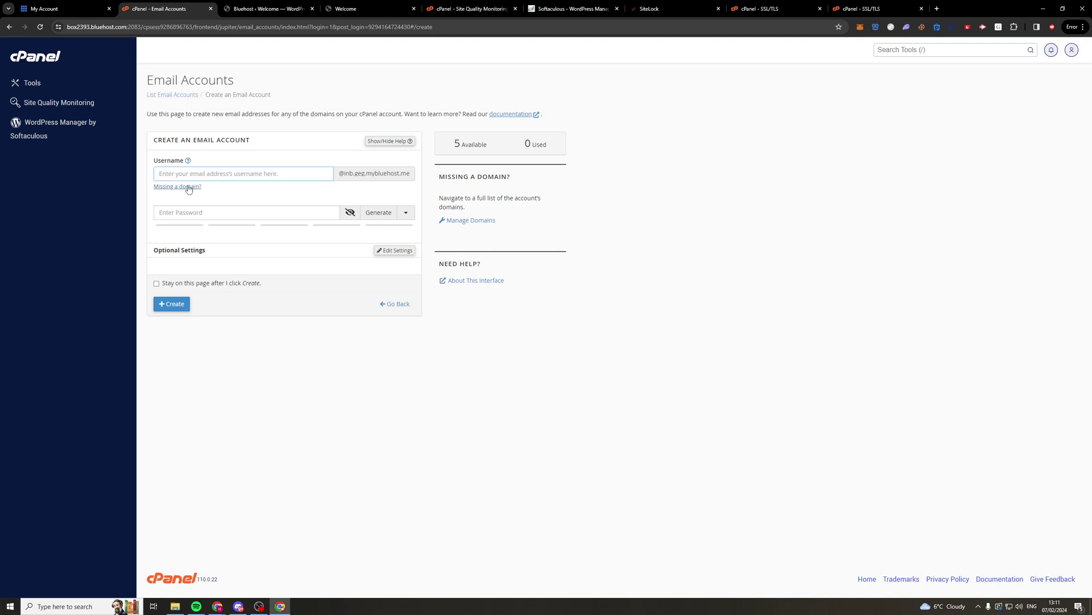
middle_click(189, 187)
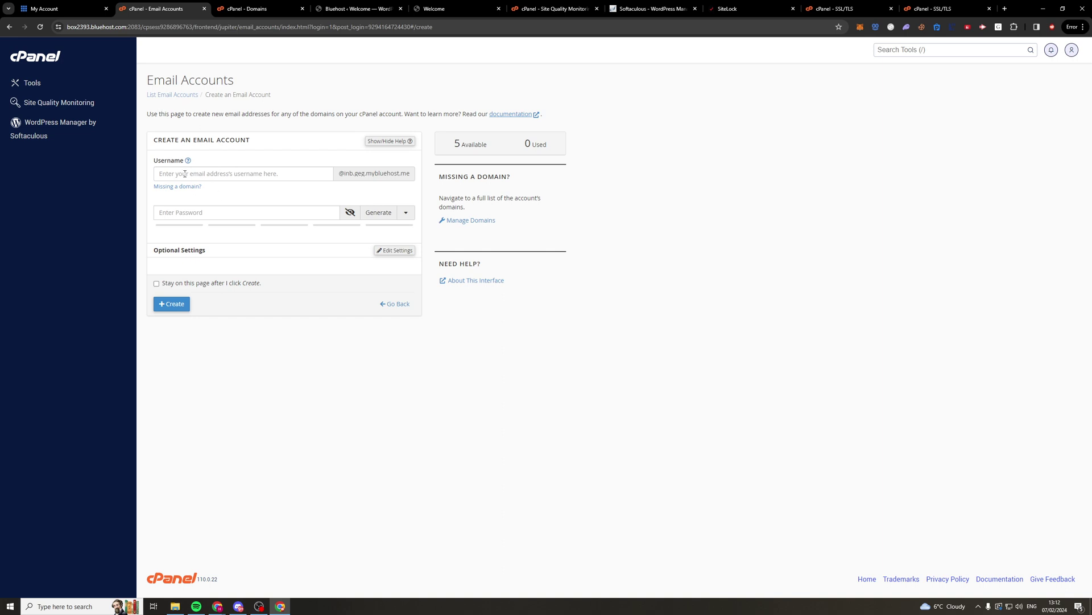
drag(342, 177, 414, 174)
click(339, 179)
Enter help as the new account's username, replacing the typed info
text(info)
key(ctrl+a)
text(info)
key(ctrl+a)
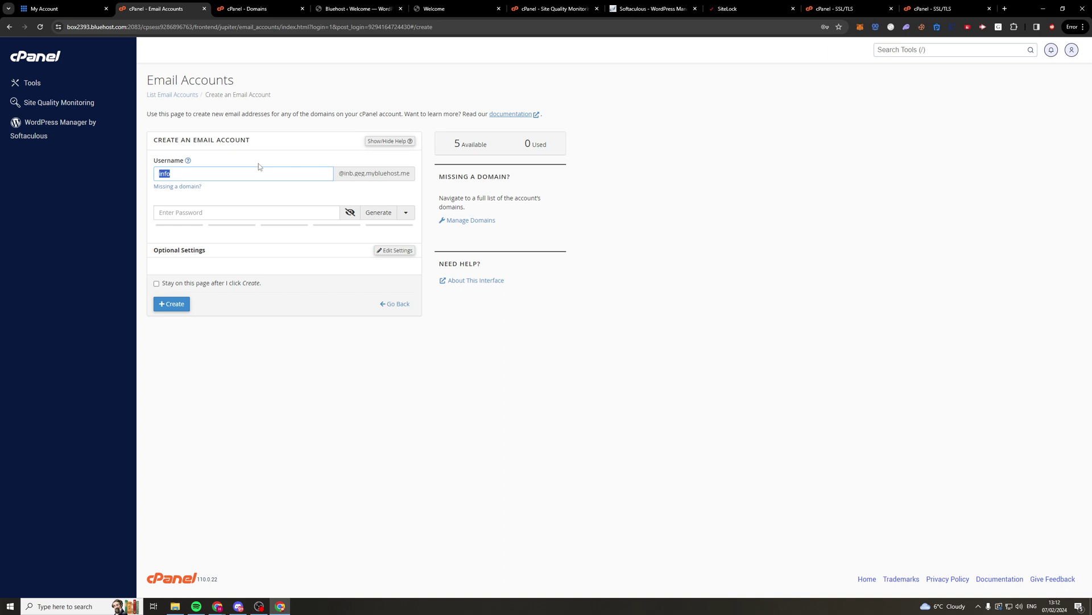
key(BackSpace)
text(help)
click(277, 130)
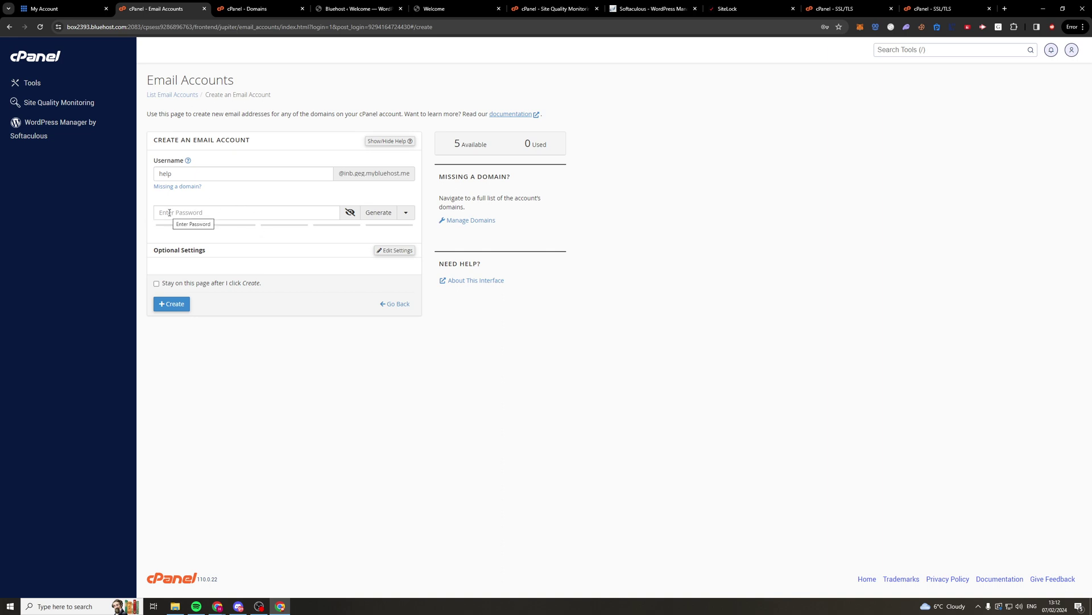
Generate a hidden strong password, set mailbox storage to 100 MB, and create help@
click(380, 213)
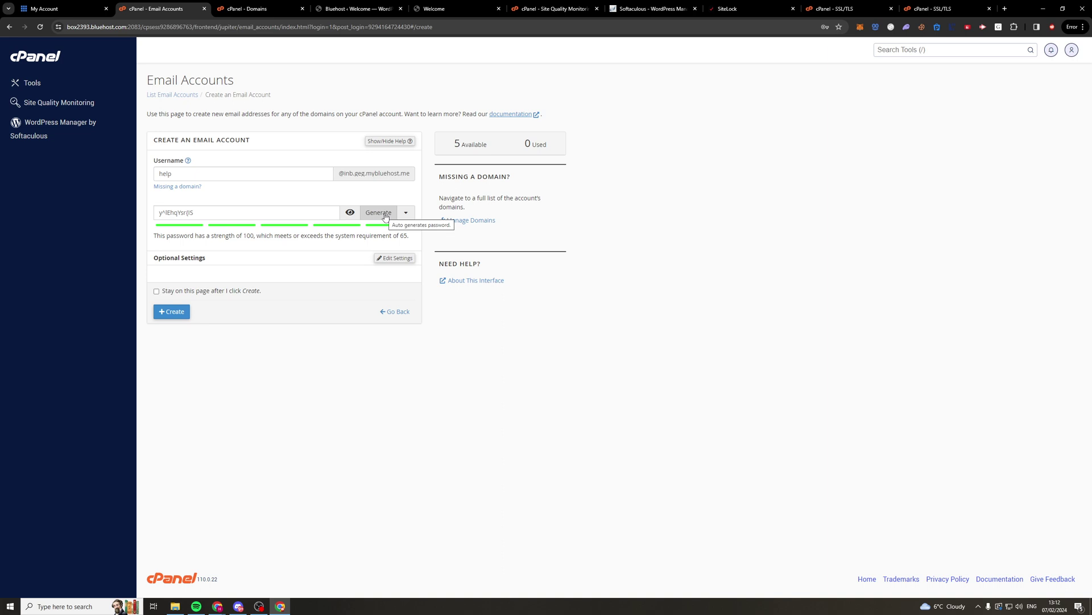
click(394, 258)
click(350, 213)
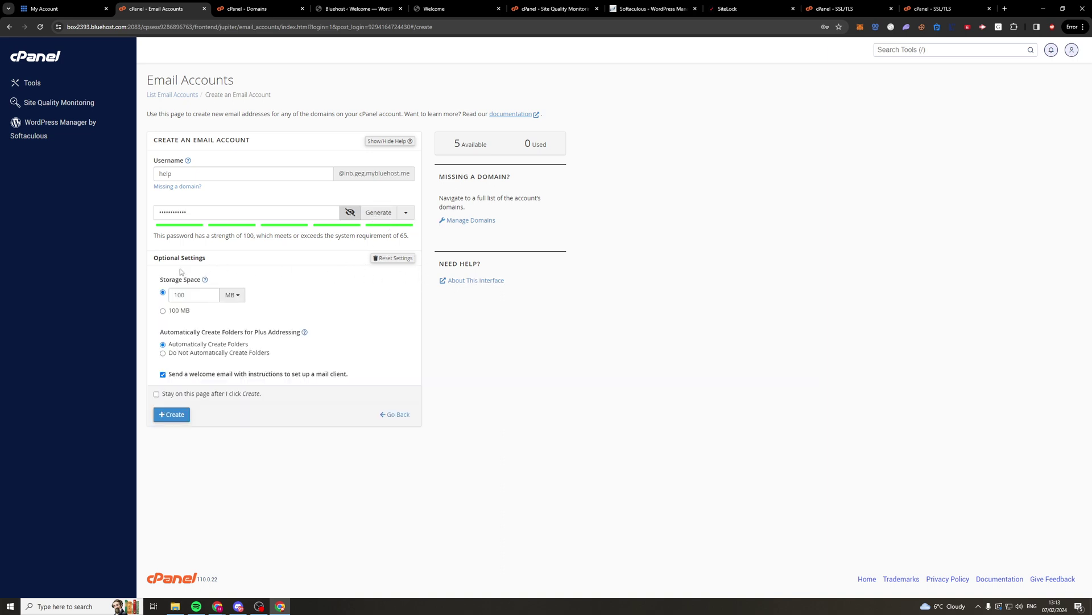
click(244, 296)
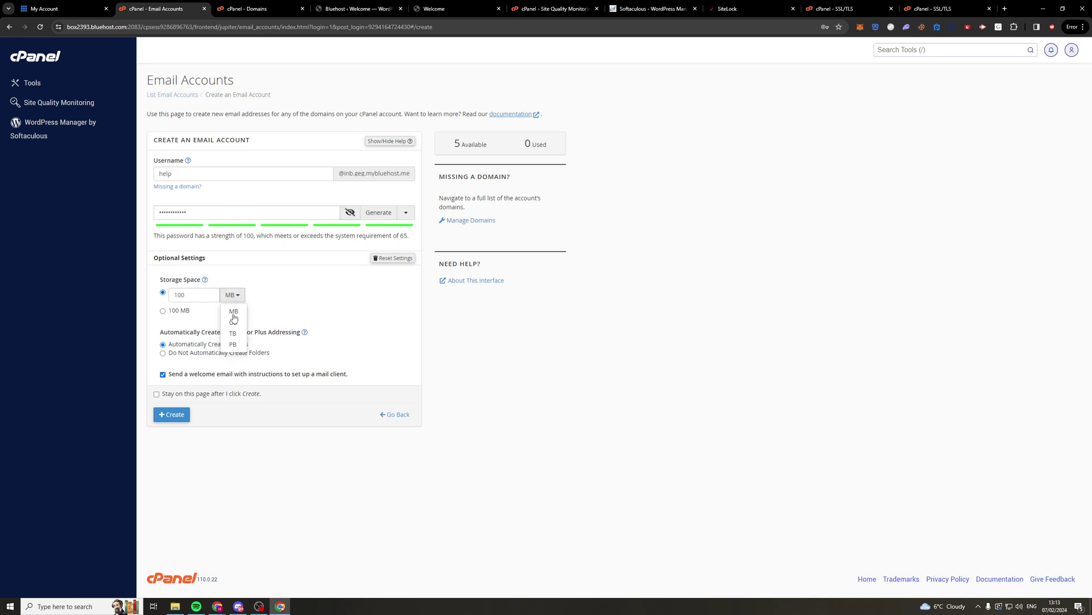
click(286, 299)
click(183, 313)
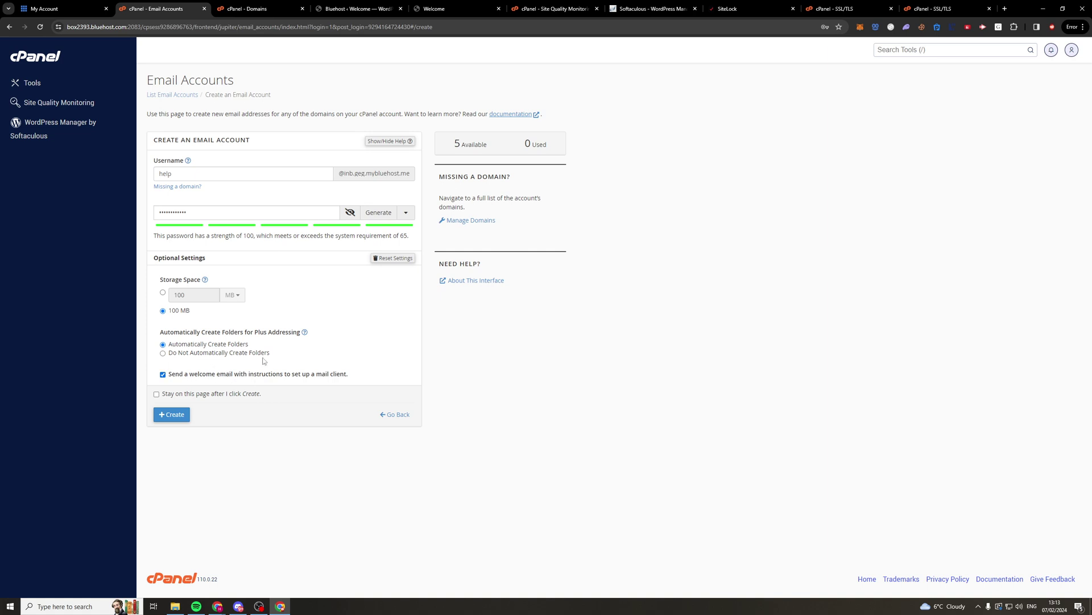
click(174, 415)
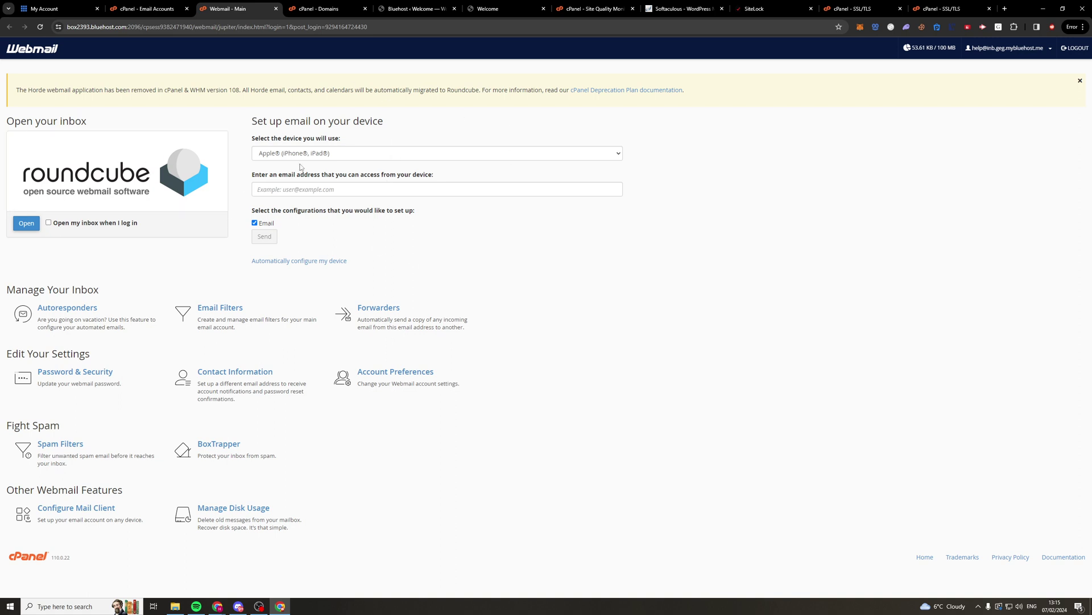
Leave the device setup choice on Apple and open help@'s Roundcube inbox
click(332, 157)
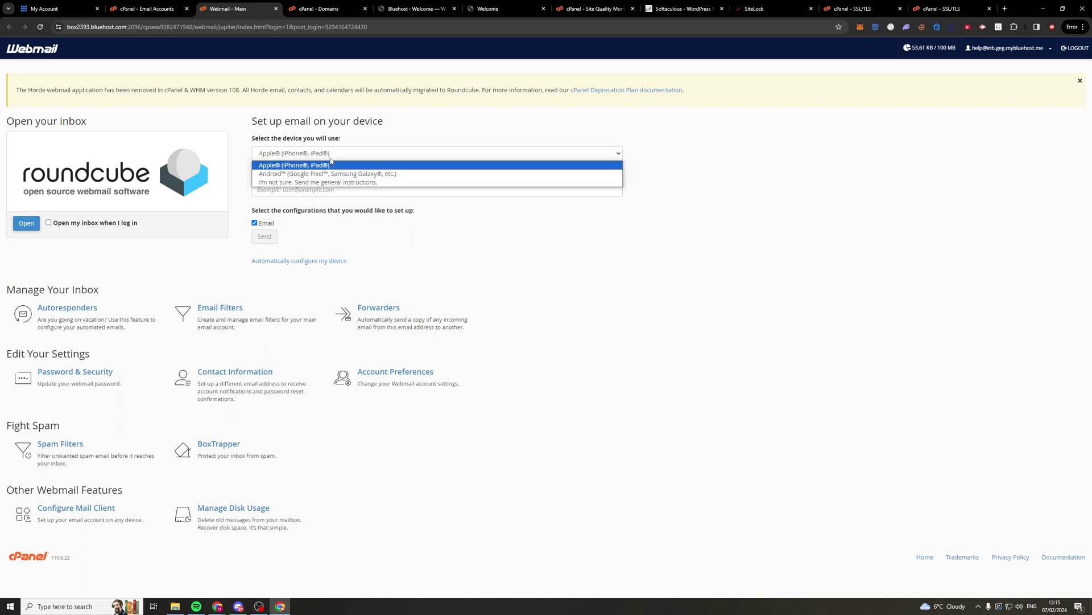
click(303, 165)
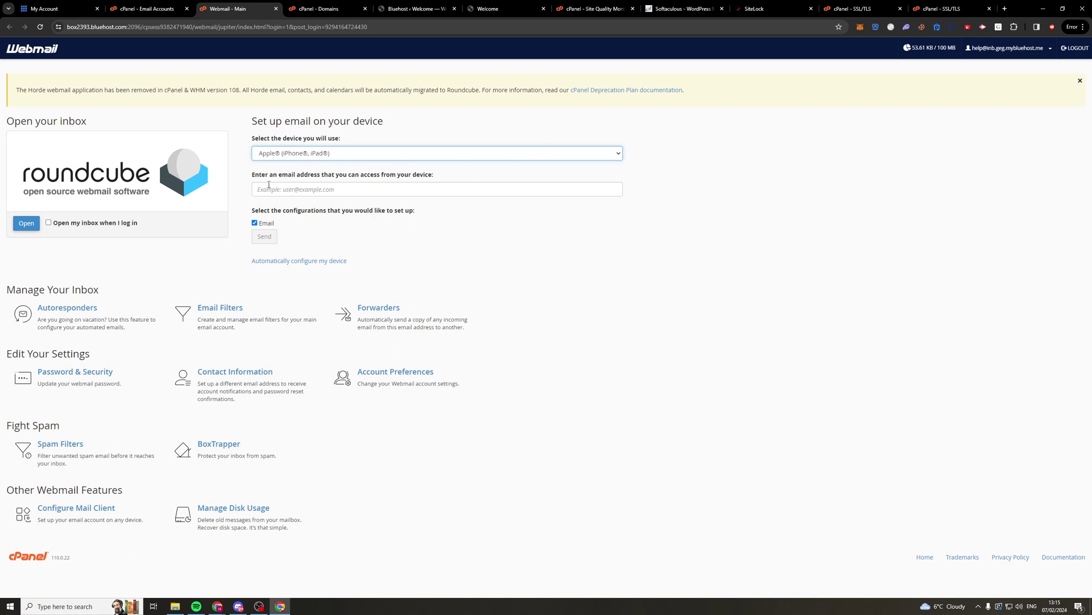
click(31, 224)
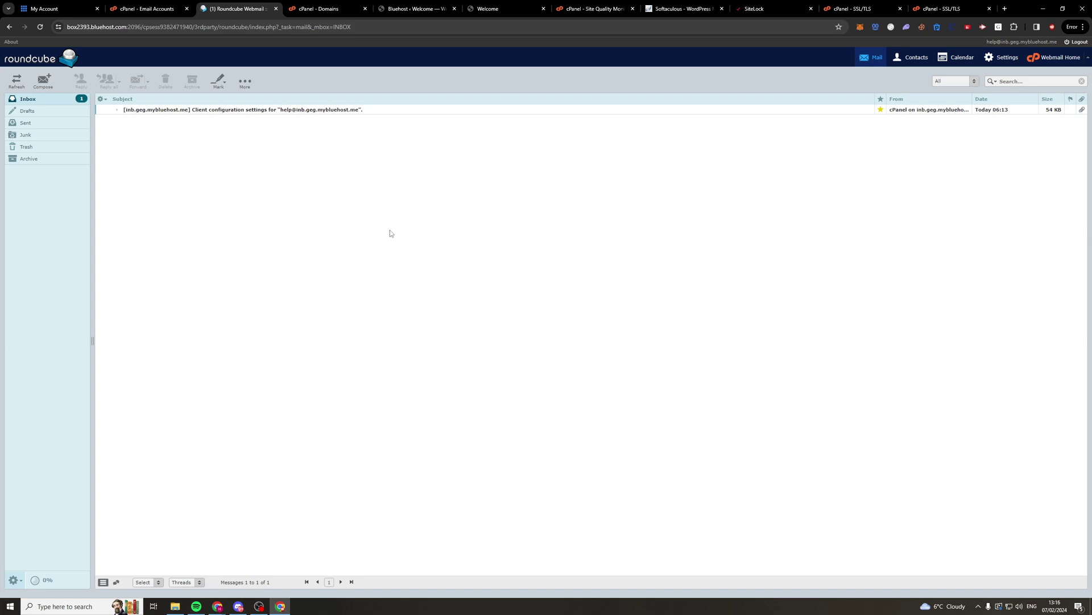
Compose a plain-text message with body hello, then switch back to the cPanel tab
click(47, 86)
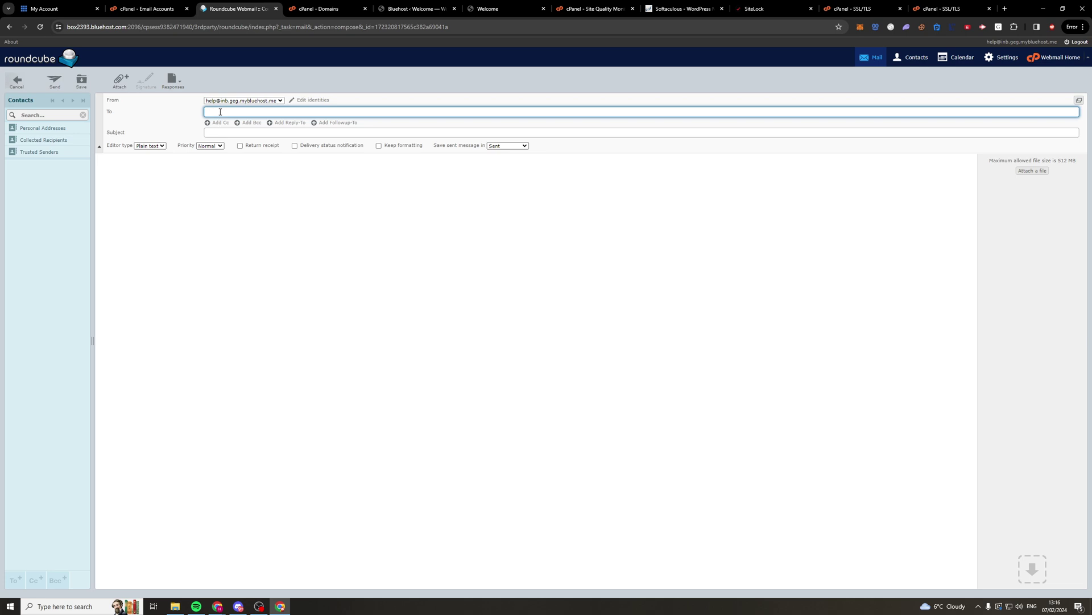
click(193, 263)
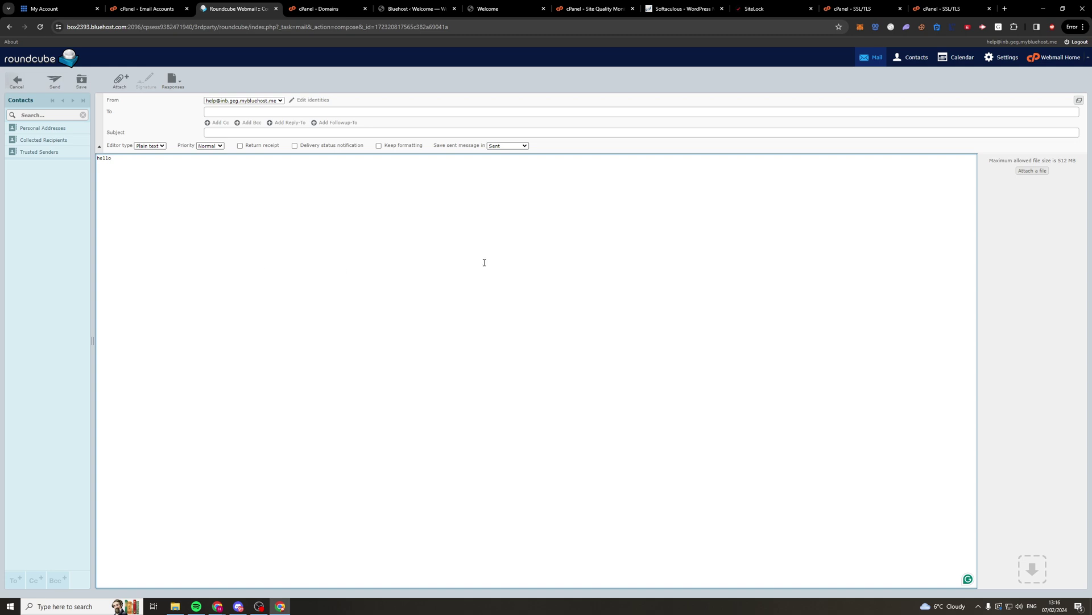
click(151, 146)
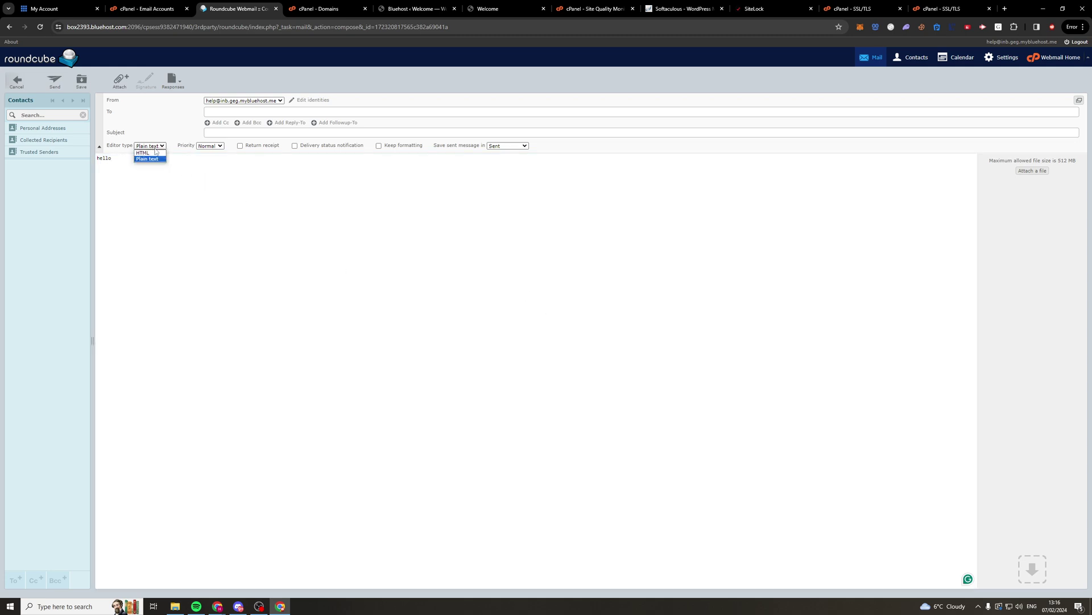
click(297, 219)
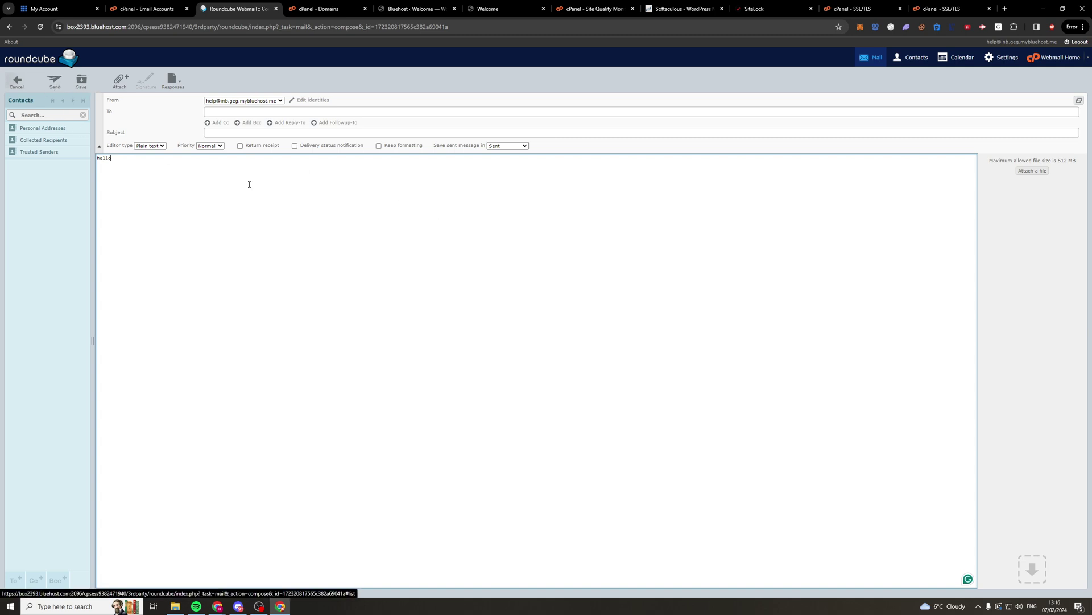
key(ctrl+shift+Tab)
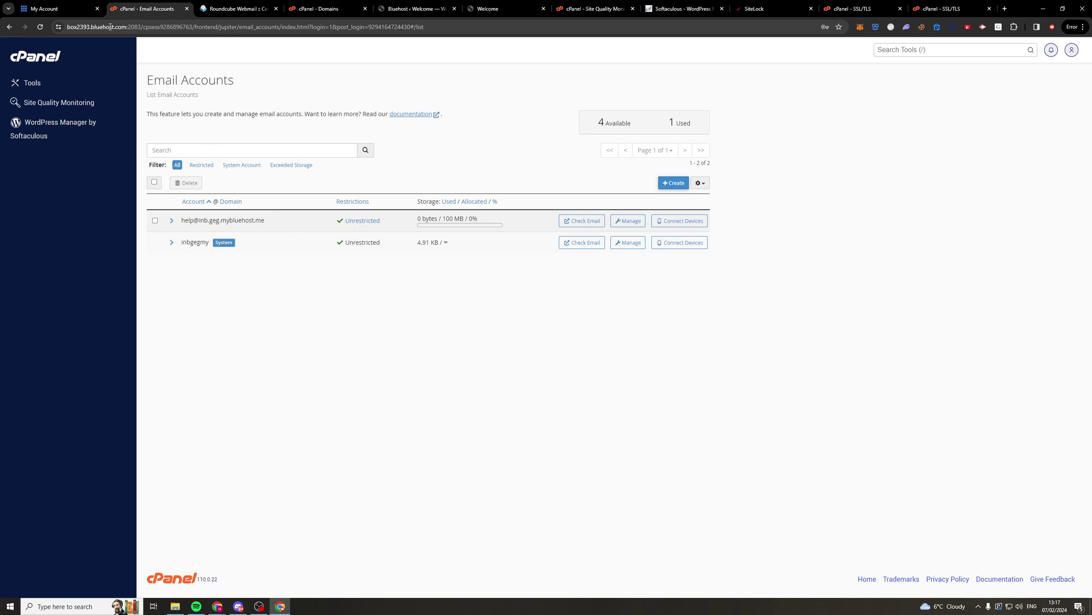
Reopen CPANEL EMAIL from the Bluehost tab to see help@ using 53.61 KB of 100 MB
click(53, 11)
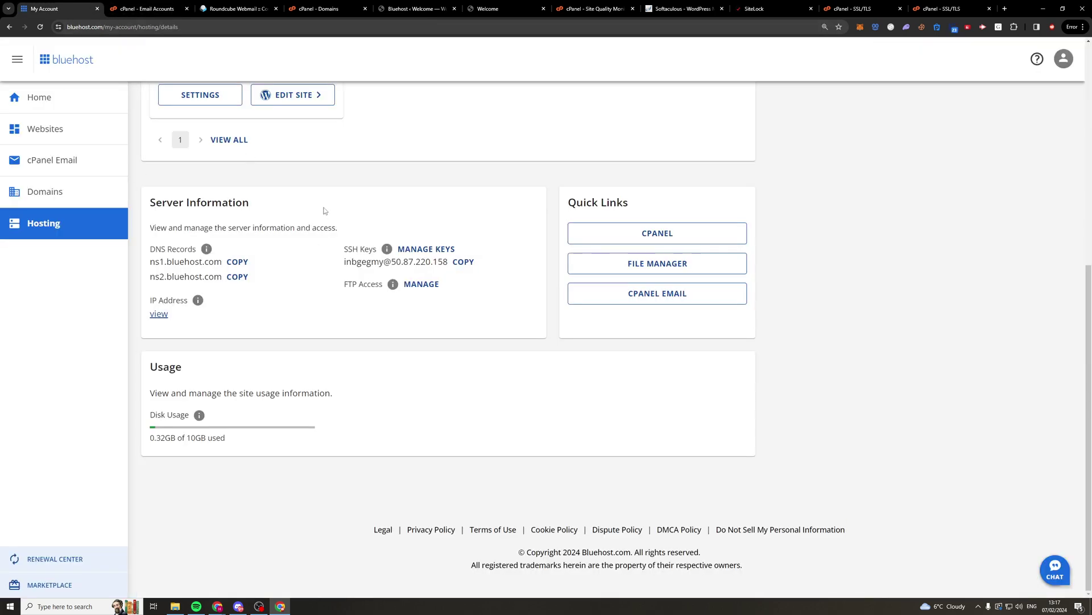
scroll(322, 212, up, 7)
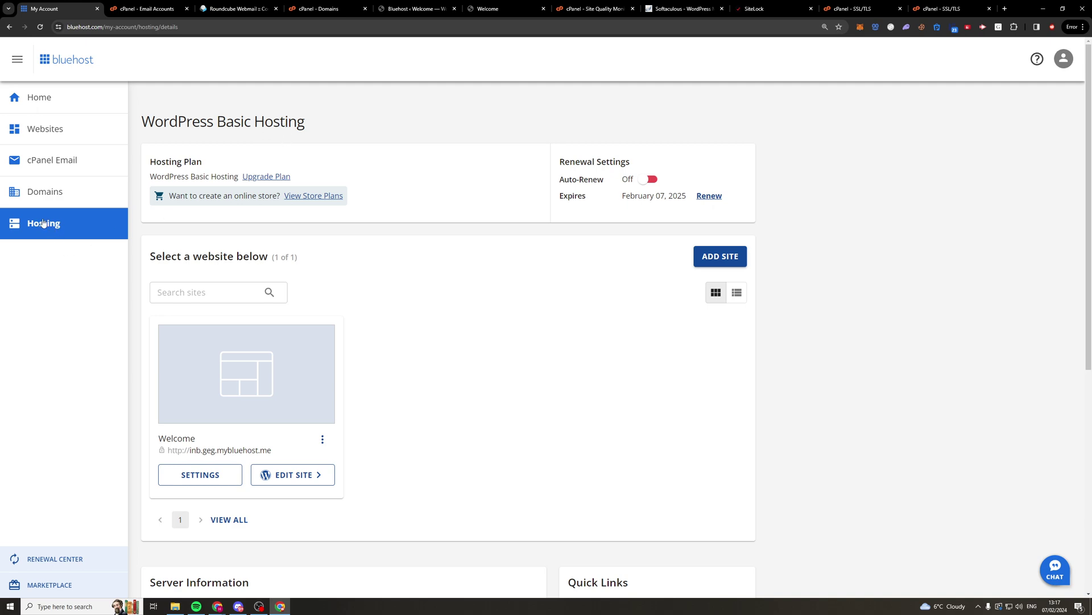
scroll(395, 221, down, 6)
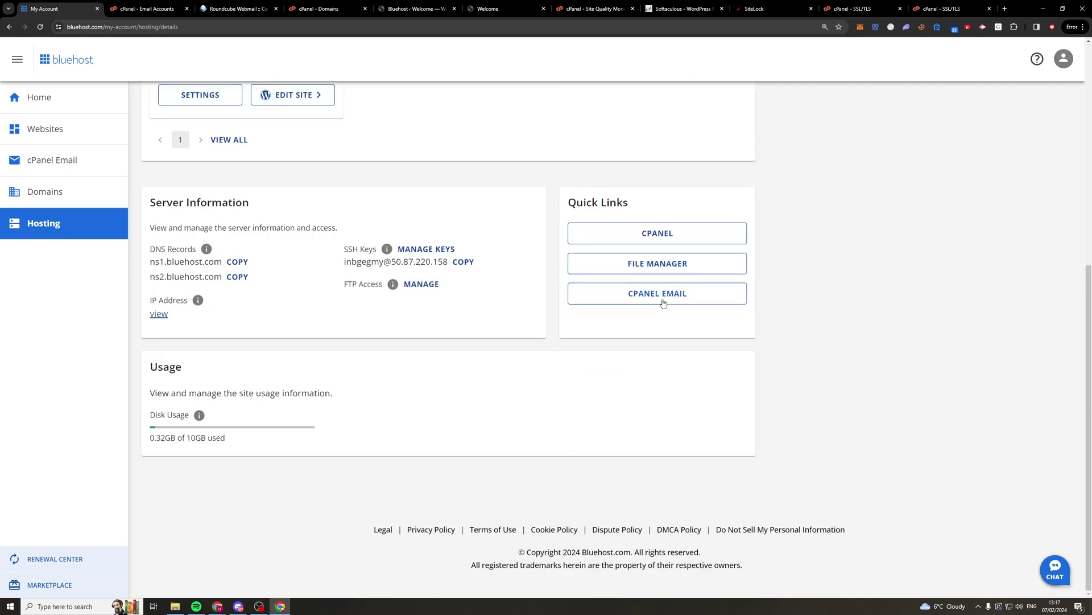
click(664, 302)
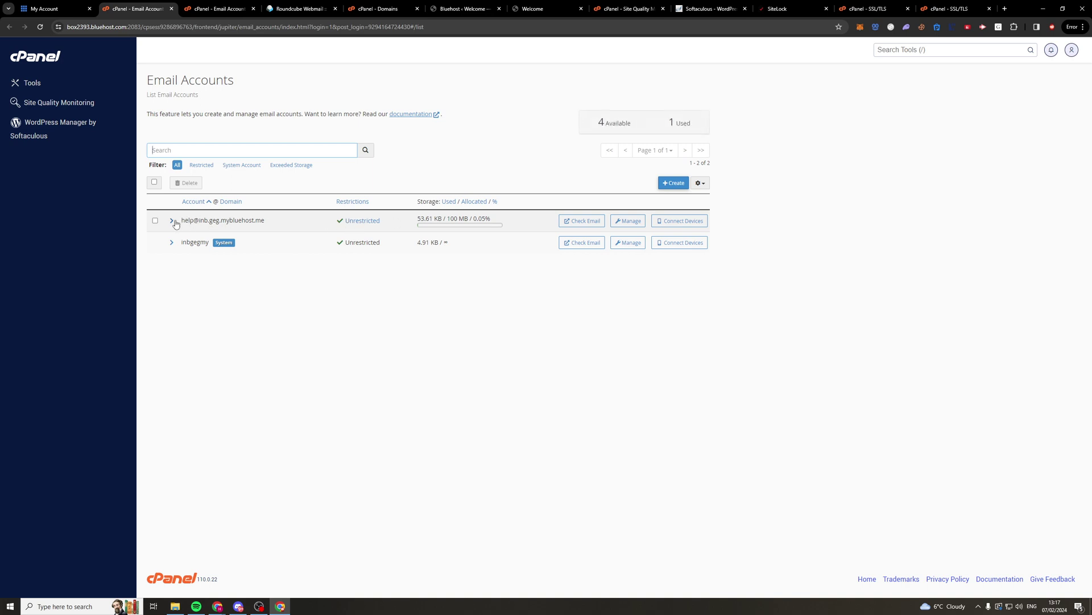
Expand help@, view its Manage page, then return to Email Accounts via the breadcrumb
click(172, 221)
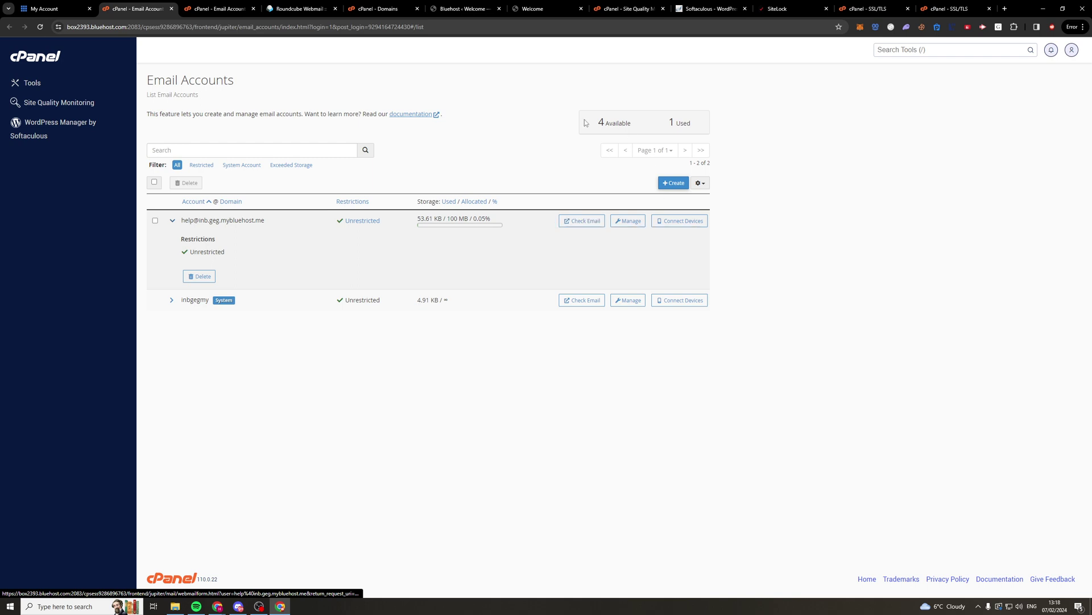
click(633, 221)
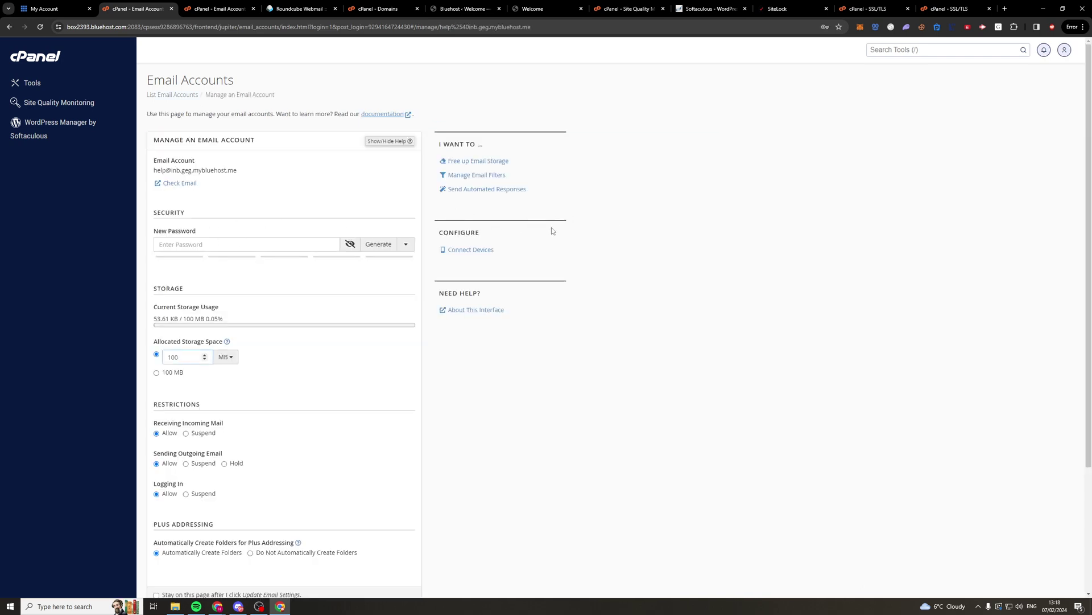
scroll(555, 273, down, 3)
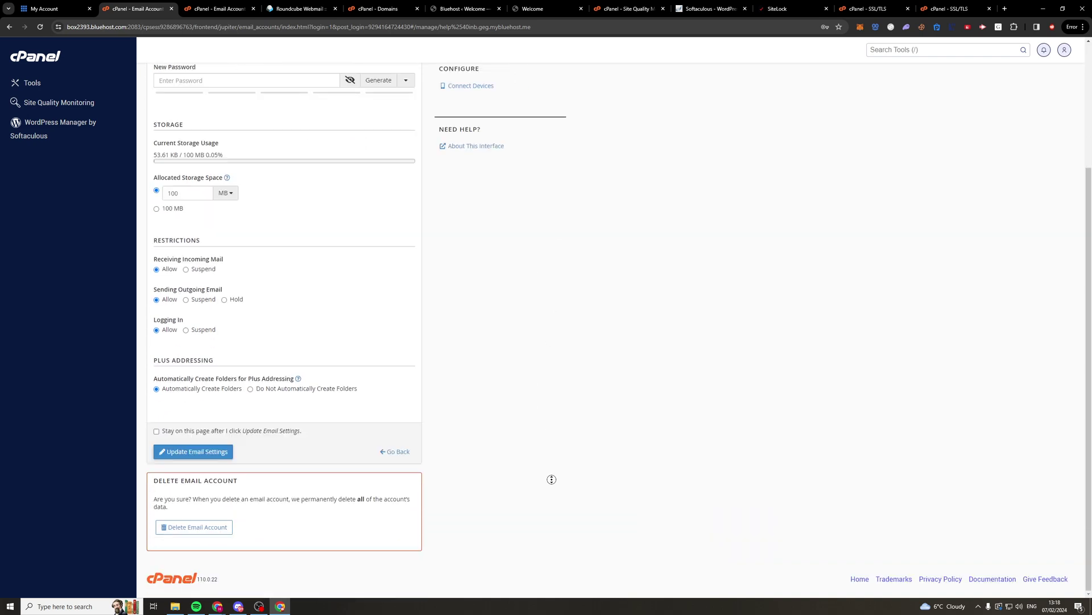
scroll(550, 476, up, 3)
click(180, 94)
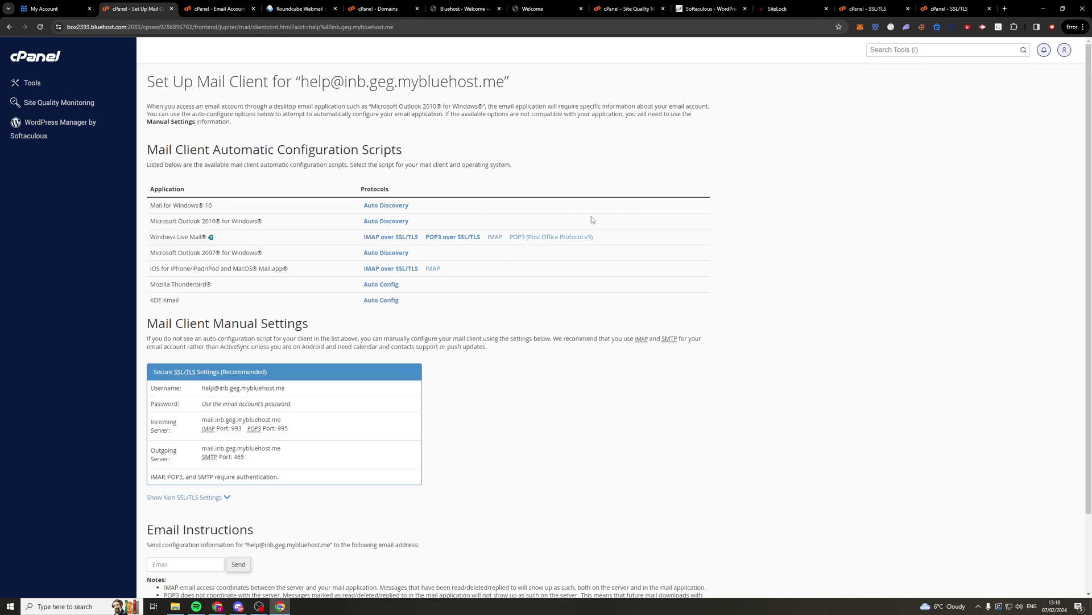
Review help@'s mail client settings: IMAP 993, POP3 995, SMTP 465 on mail.inb.geg.mybluehost.me
scroll(732, 290, down, 3)
scroll(690, 354, up, 3)
scroll(498, 417, down, 2)
scroll(338, 199, up, 2)
click(10, 27)
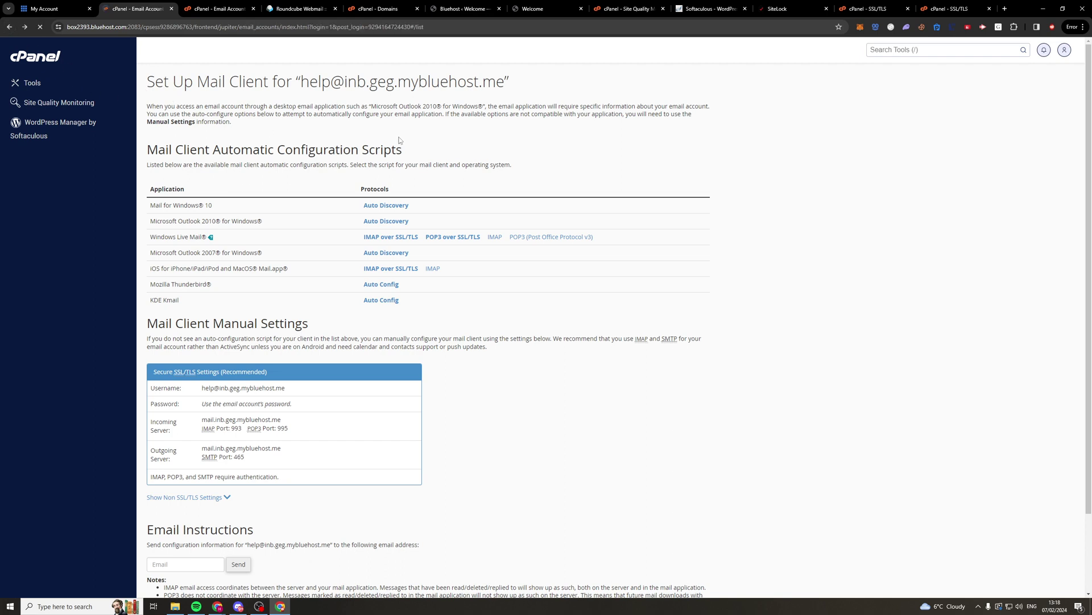